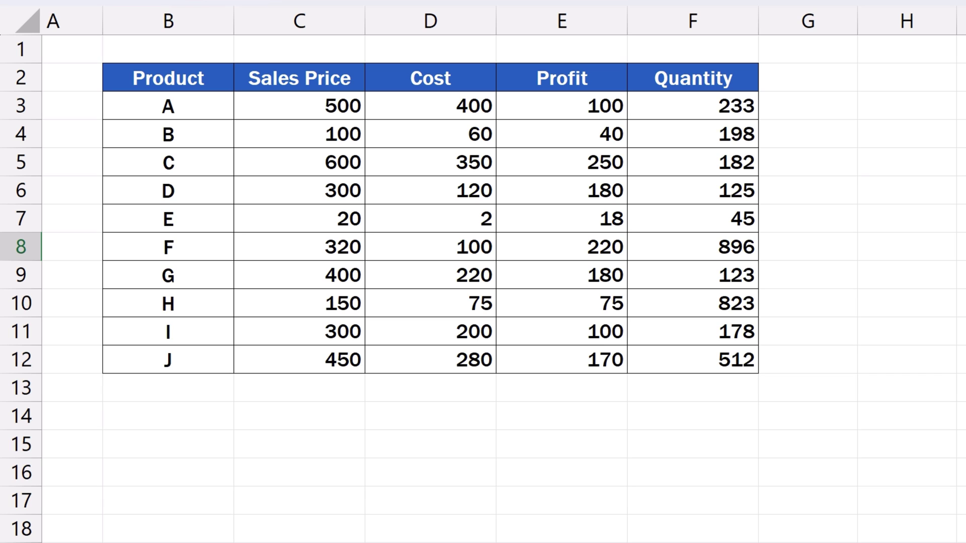
Select the Cost, Profit and Quantity data in D3:F12 and insert a flat 2-D bubble chart.
mouse_move(440, 105)
left_mouse_down()
mouse_move(684, 319)
mouse_move(695, 367)
left_mouse_up()
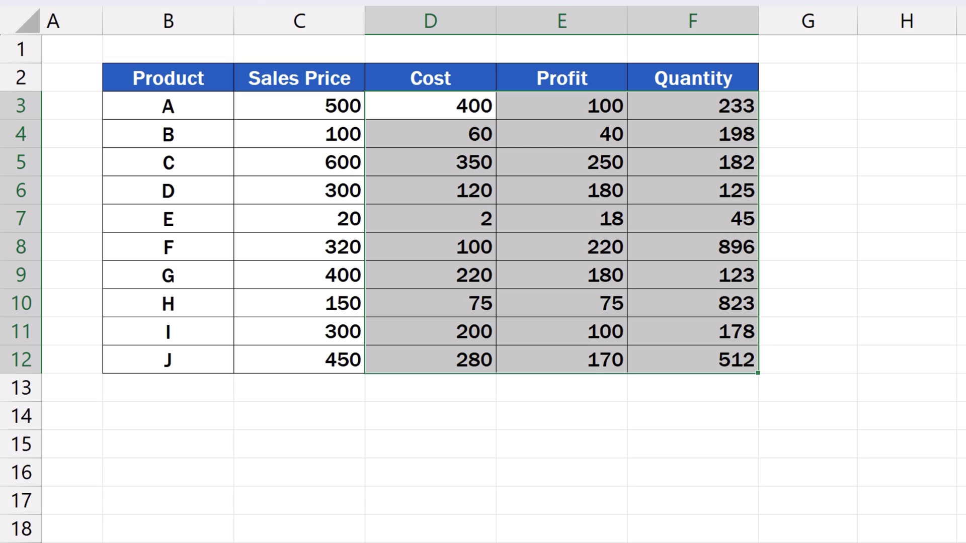
left_click(827, 476)
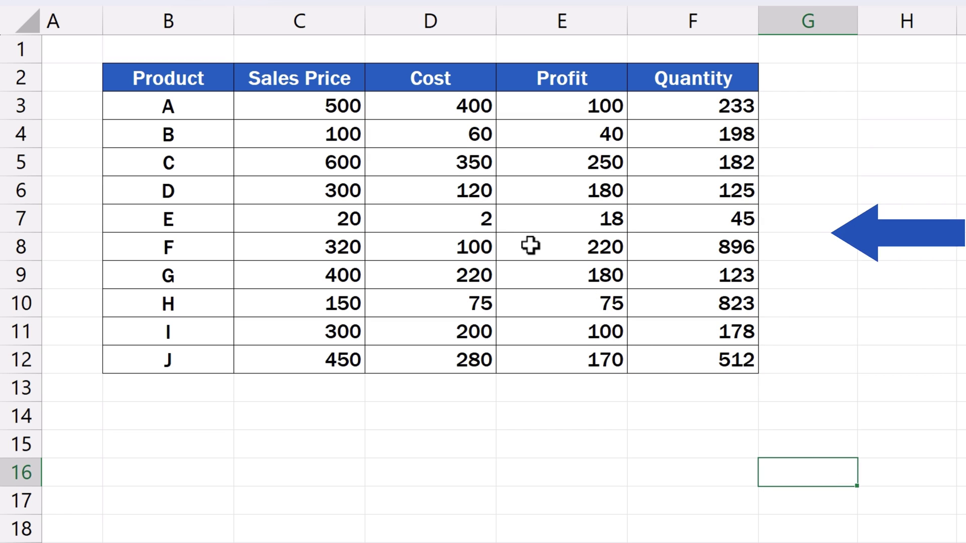
left_click_drag(440, 114, 659, 364)
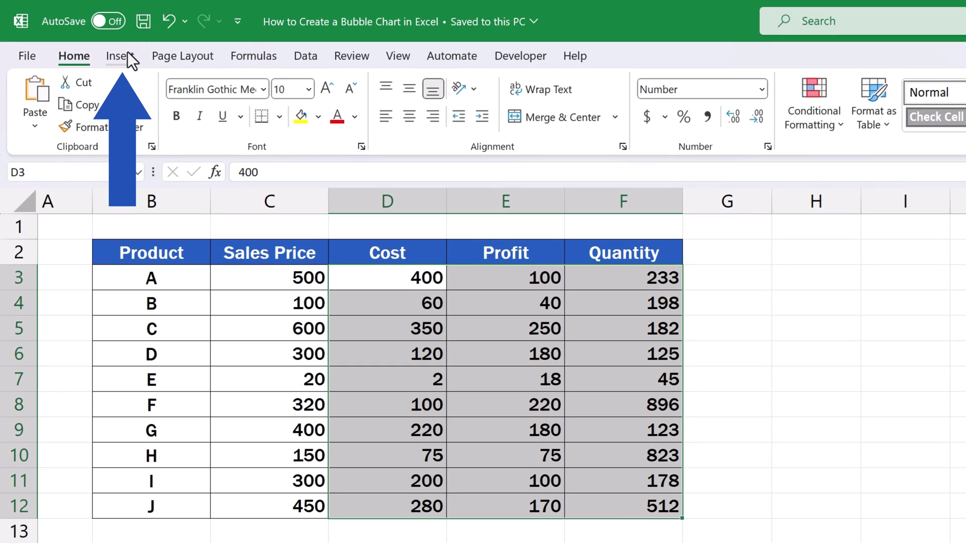
left_click(128, 50)
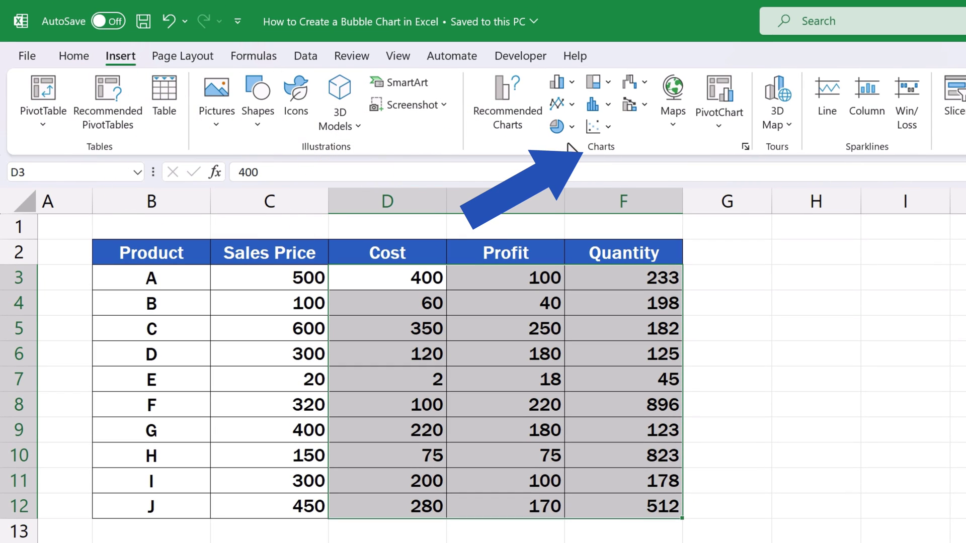
left_click(608, 128)
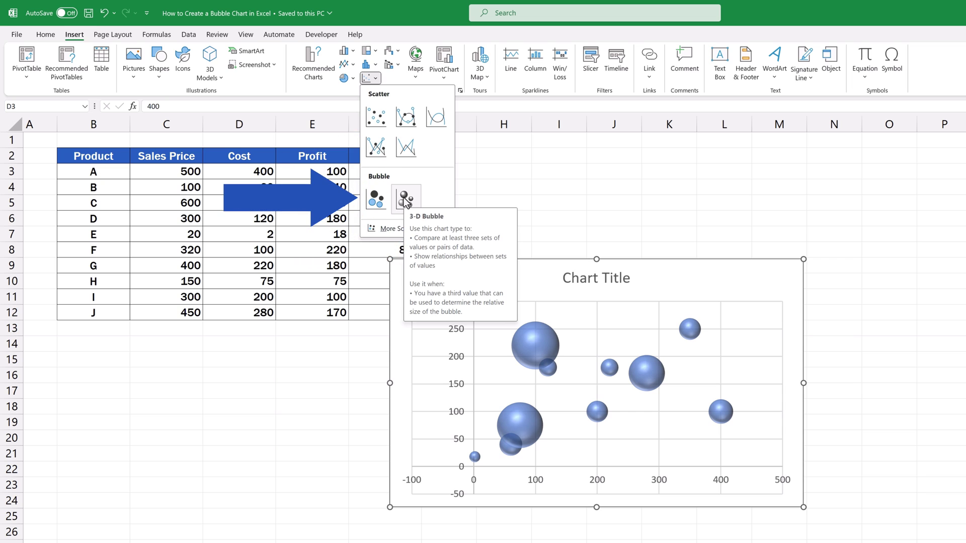
left_click(376, 198)
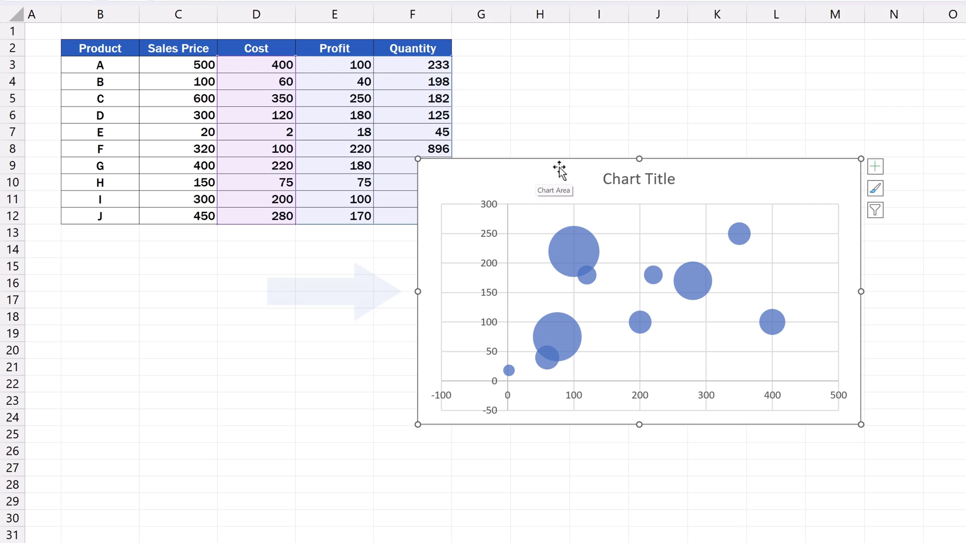
Drag the bubble chart up and to the right, next to the Quantity column.
left_click_drag(557, 171, 606, 48)
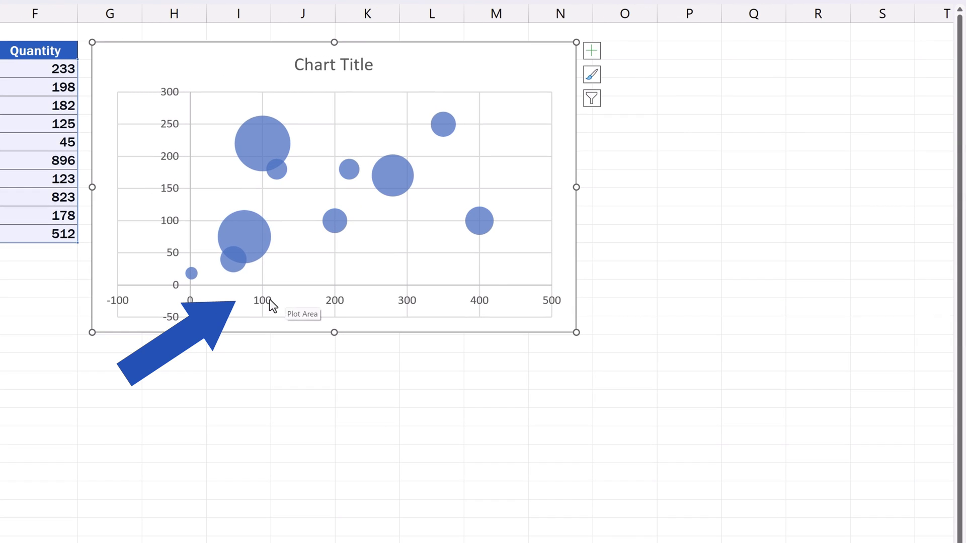
Change the horizontal axis minimum bound from -100 to 0.
left_click(269, 300)
double_click(268, 300)
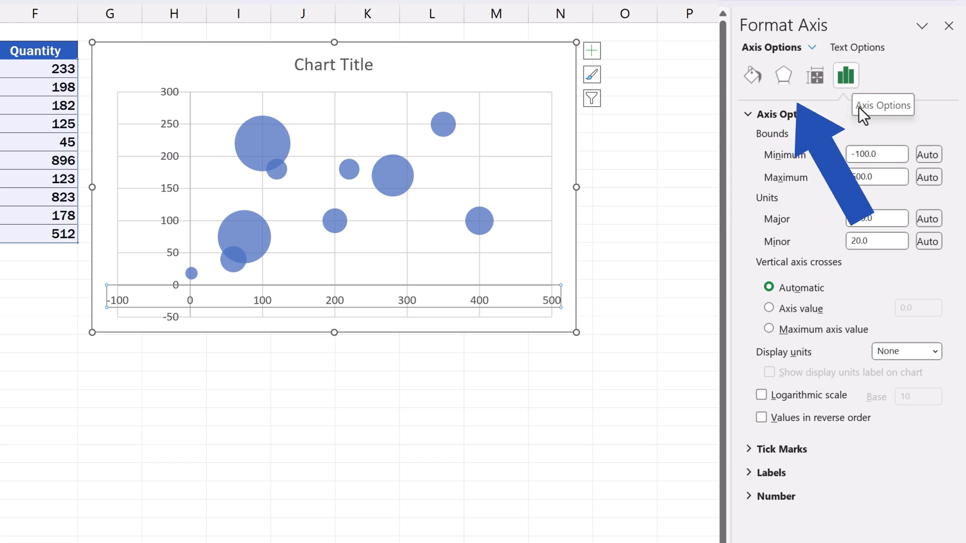
left_click_drag(882, 154, 849, 156)
type("0")
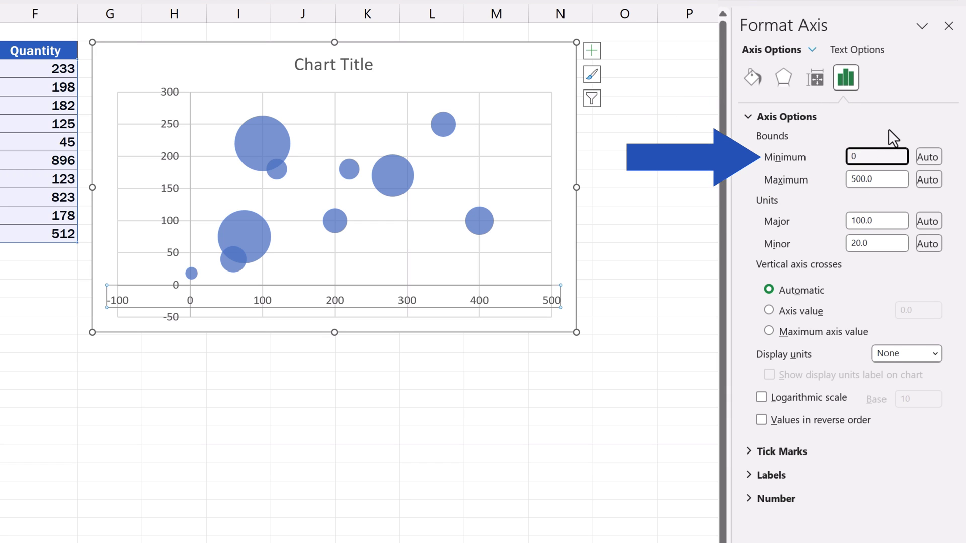
key("Return")
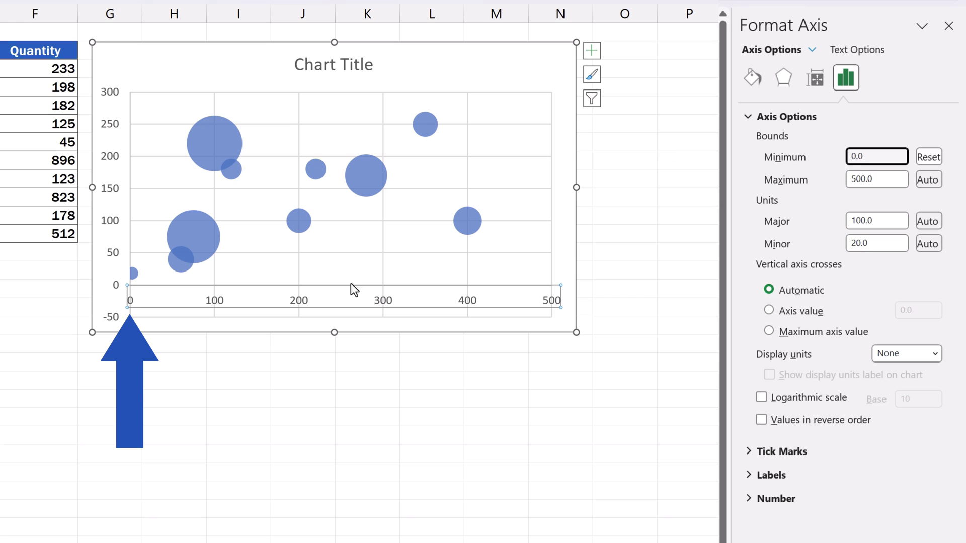
Change the vertical axis minimum bound from -50 to 0.
left_click(107, 191)
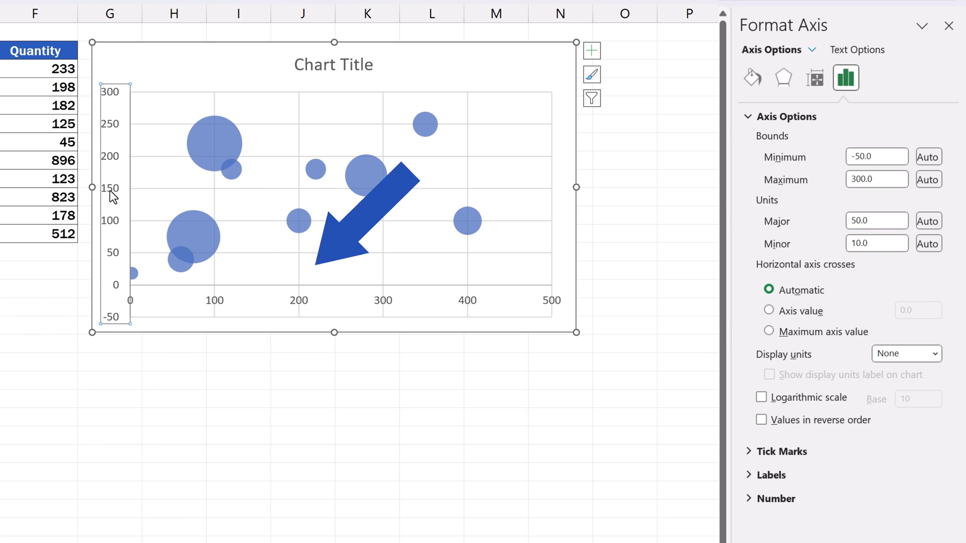
left_click_drag(878, 152, 838, 152)
type("0")
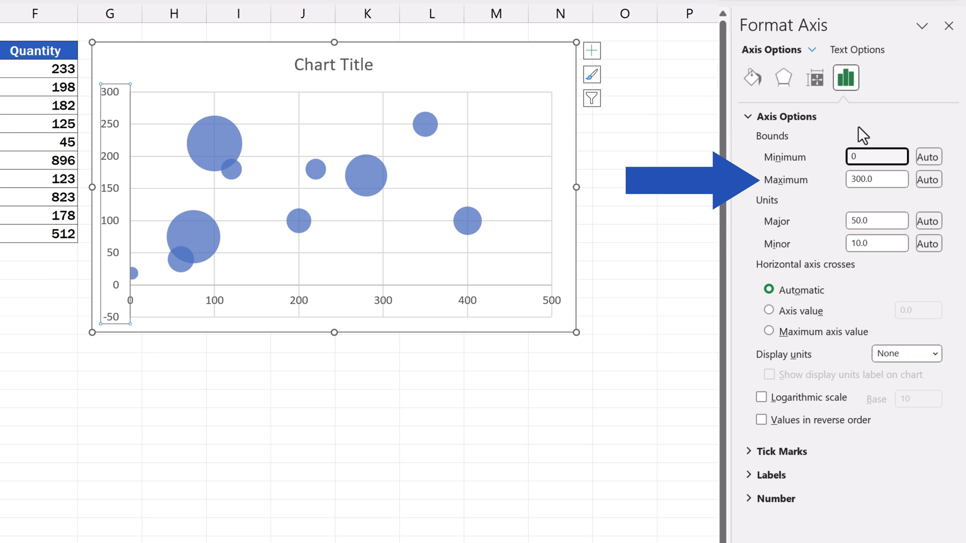
key("Return")
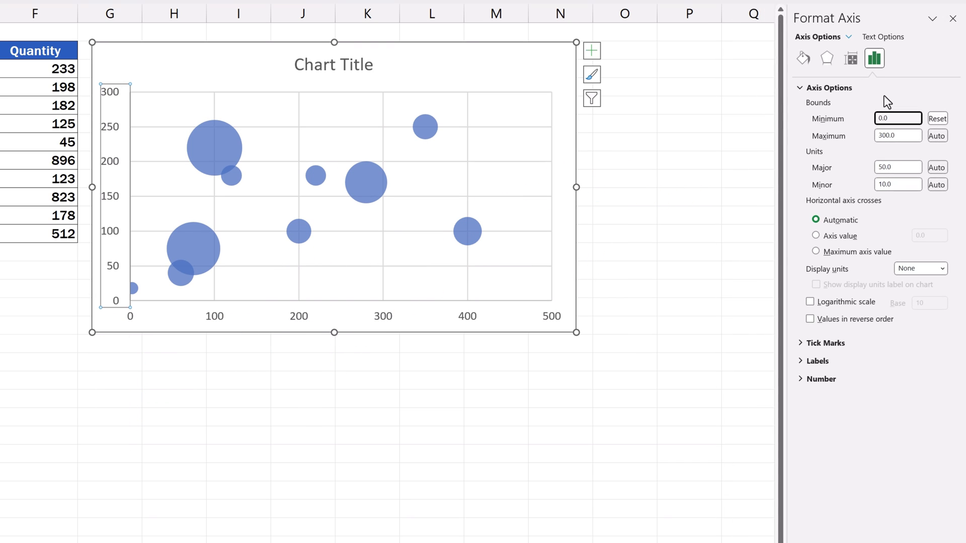
Reposition the bubble chart slightly and shrink it to span roughly columns G–L.
left_click(312, 455)
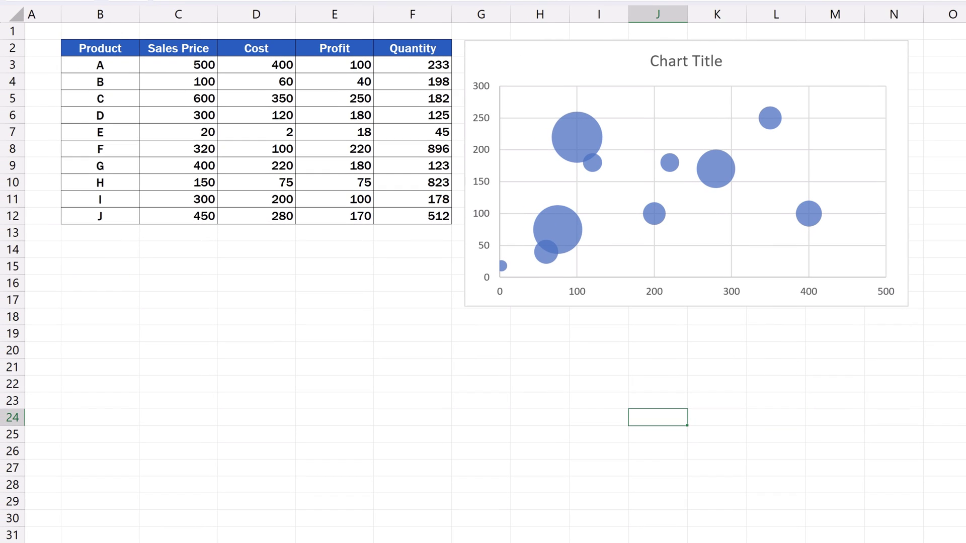
left_click(850, 59)
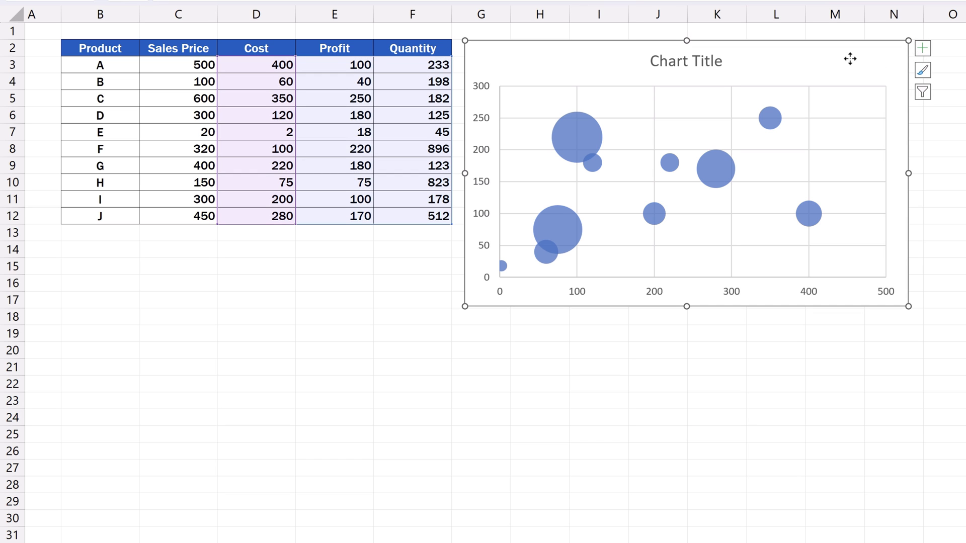
mouse_move(850, 59)
left_mouse_down()
mouse_move(551, 239)
mouse_move(418, 256)
mouse_move(496, 265)
mouse_move(866, 145)
mouse_move(862, 55)
left_mouse_up()
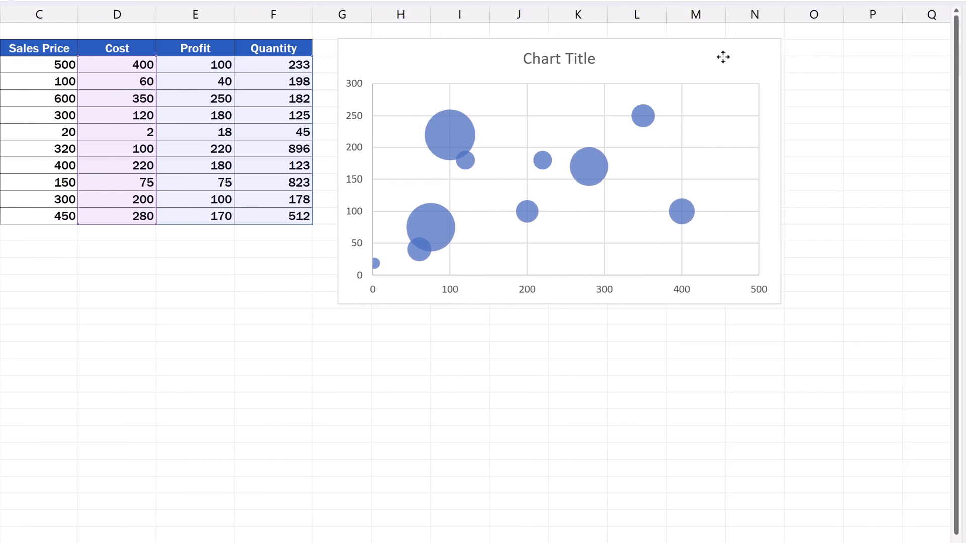
left_click_drag(563, 58, 563, 58)
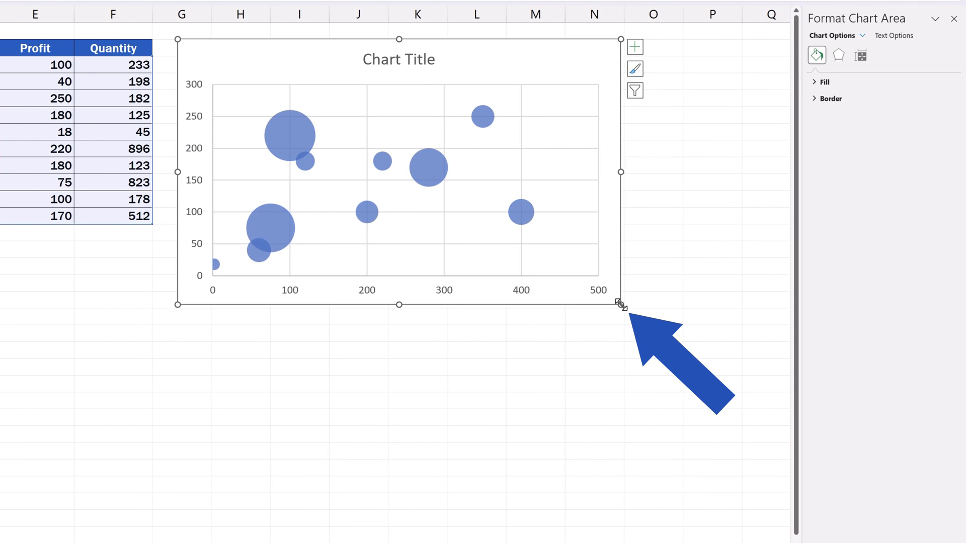
left_click_drag(620, 305, 505, 225)
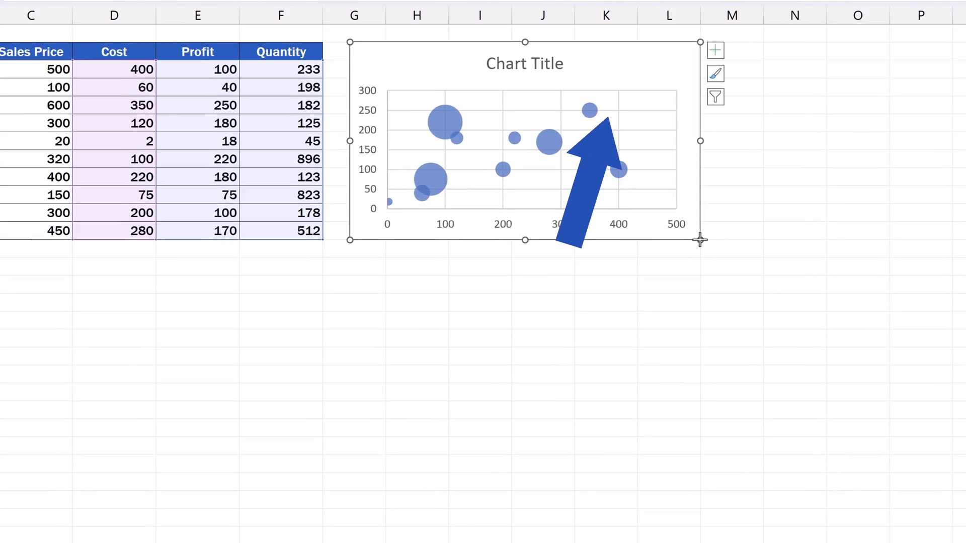
Replace the placeholder chart title with 'Cost-Profit Relationship'.
left_click(366, 61)
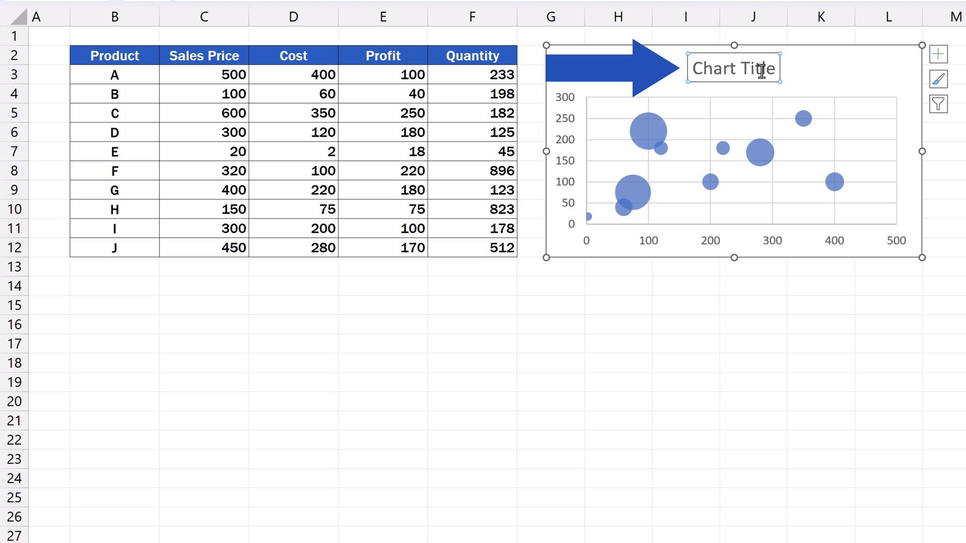
left_click_drag(690, 69, 762, 72)
type("C")
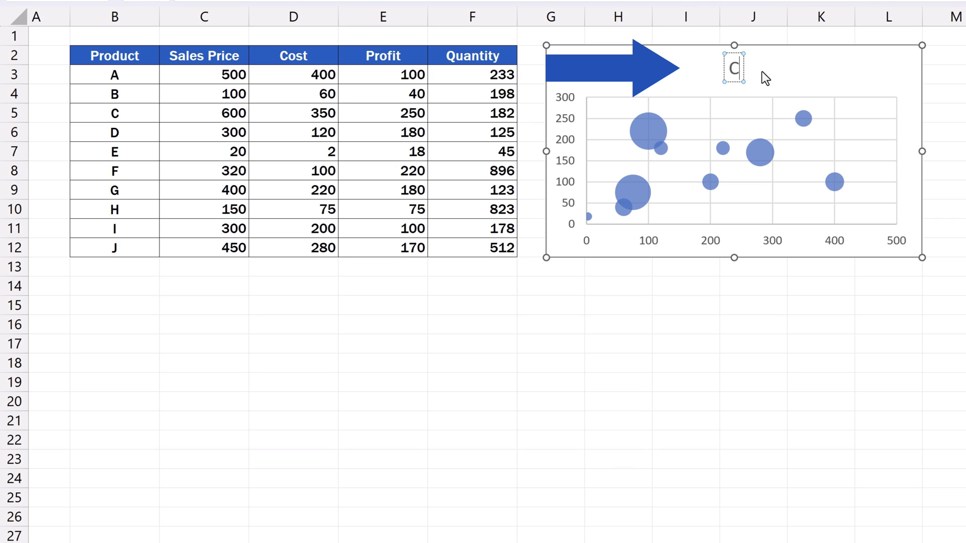
type("ost-Profit Rela")
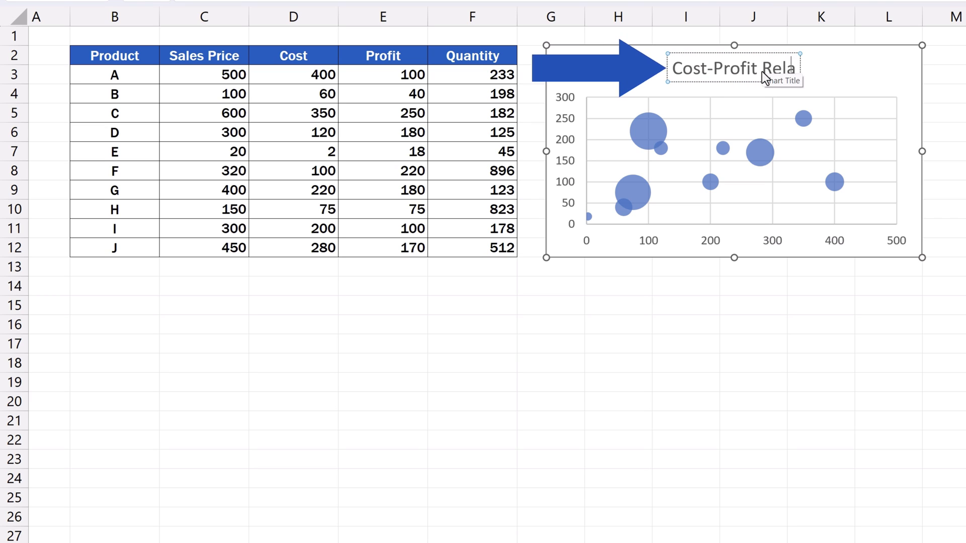
type("tionship")
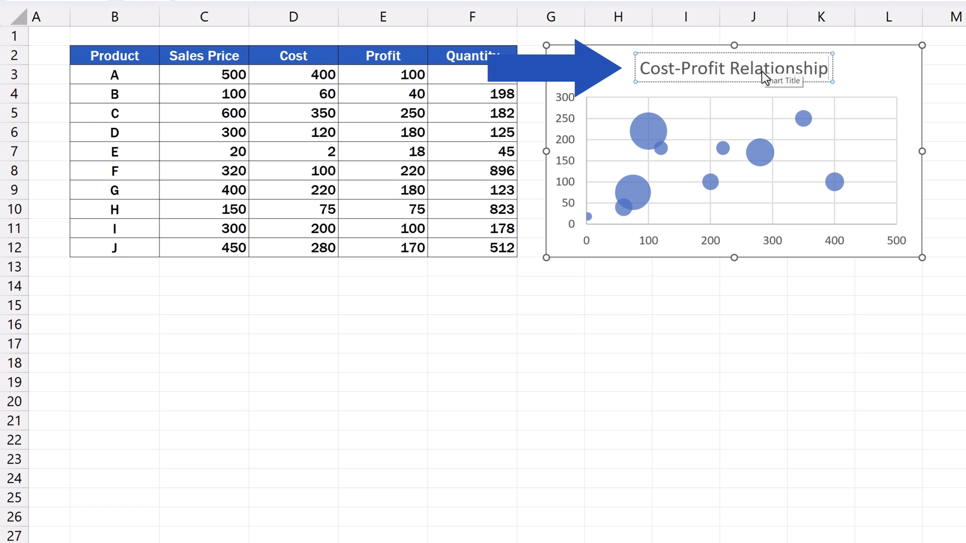
left_click(956, 112)
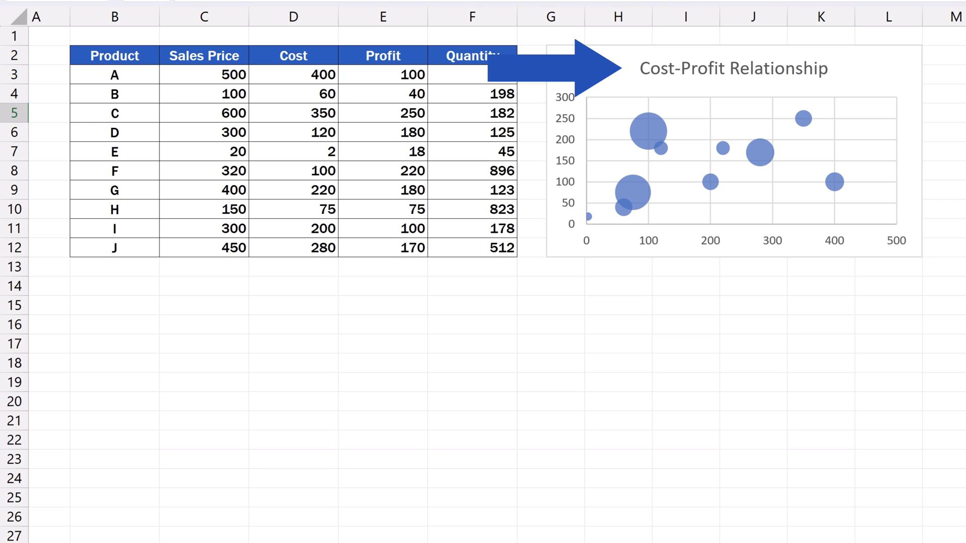
Turn the bubbles green with Colorful Palette 4 and apply the dark chart Style 8.
left_click(885, 69)
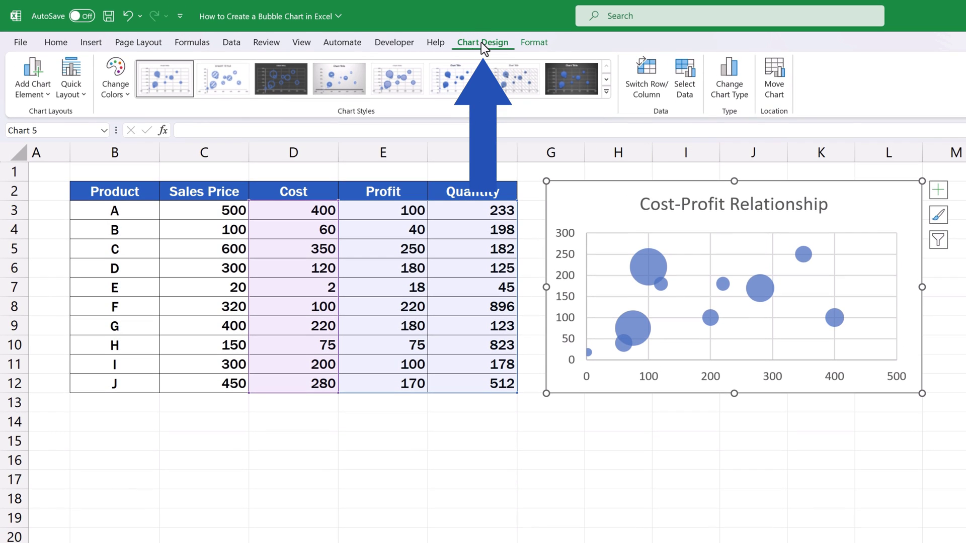
left_click(123, 91)
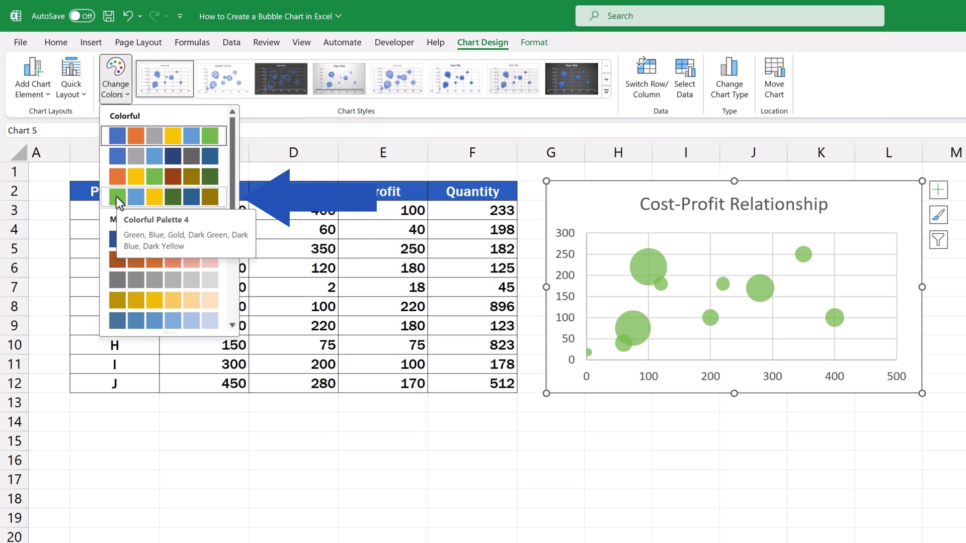
left_click(116, 197)
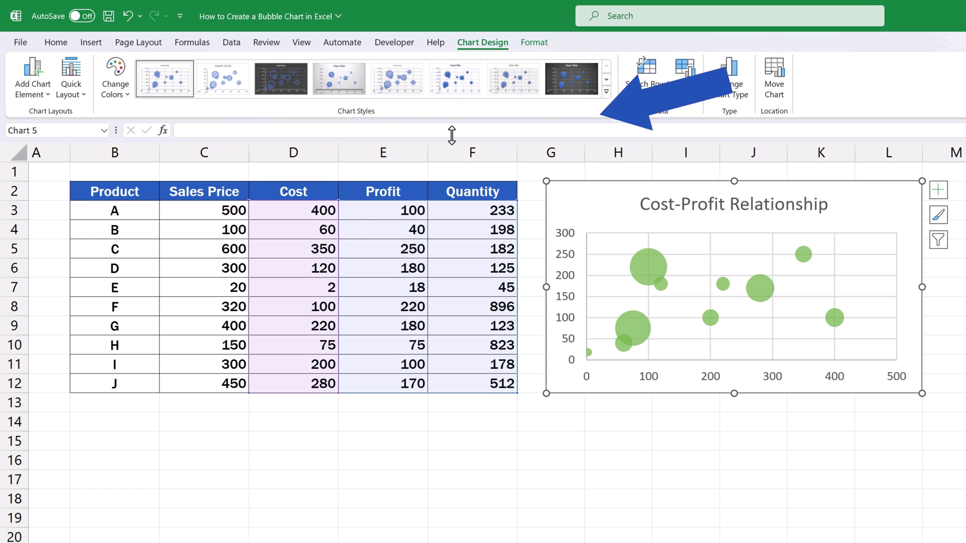
left_click(608, 92)
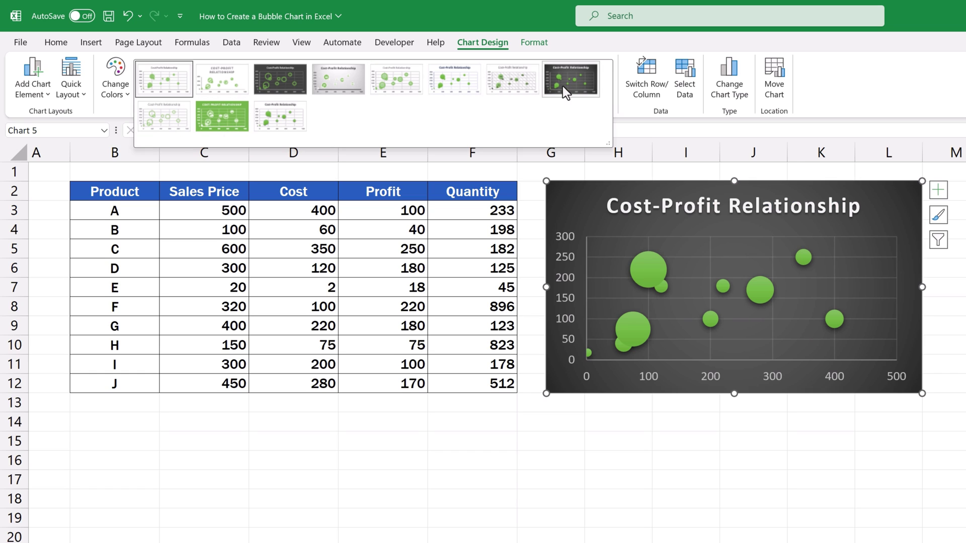
left_click(563, 86)
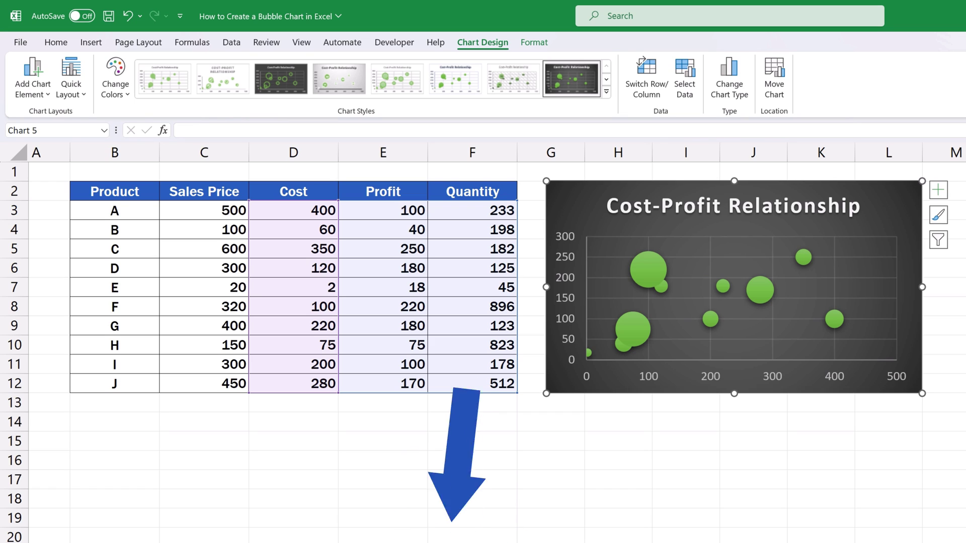
Change product A's Quantity in F3 from 233 to 27.
left_click(496, 210)
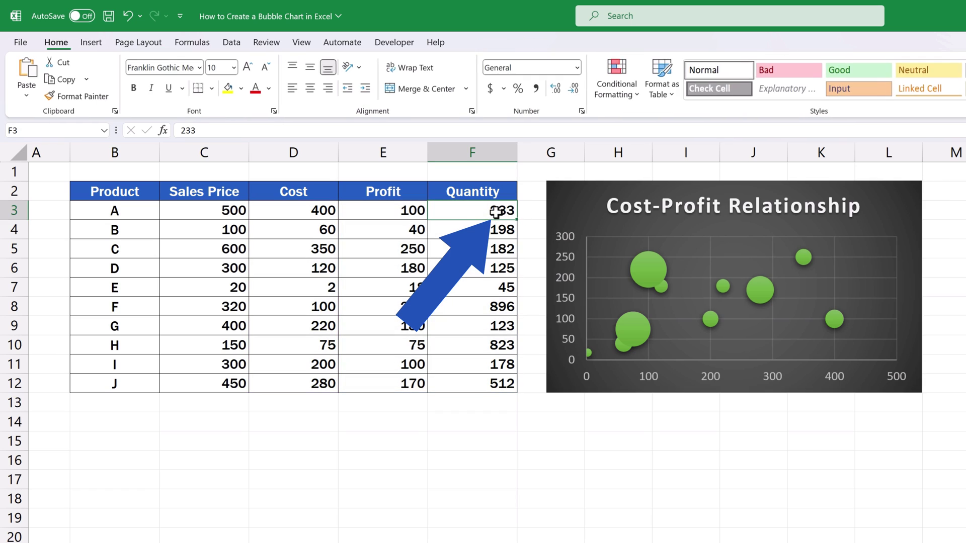
double_click(494, 211)
double_click(492, 211)
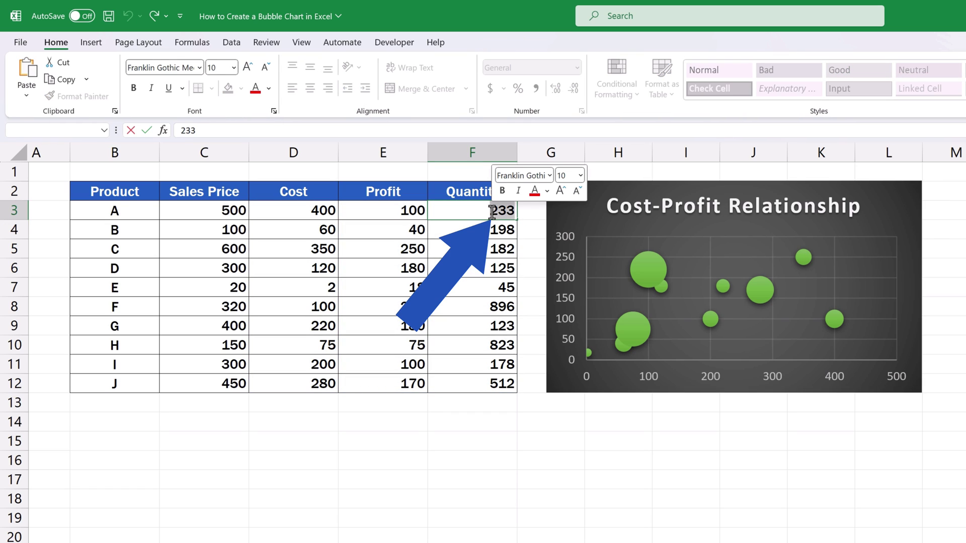
type("27")
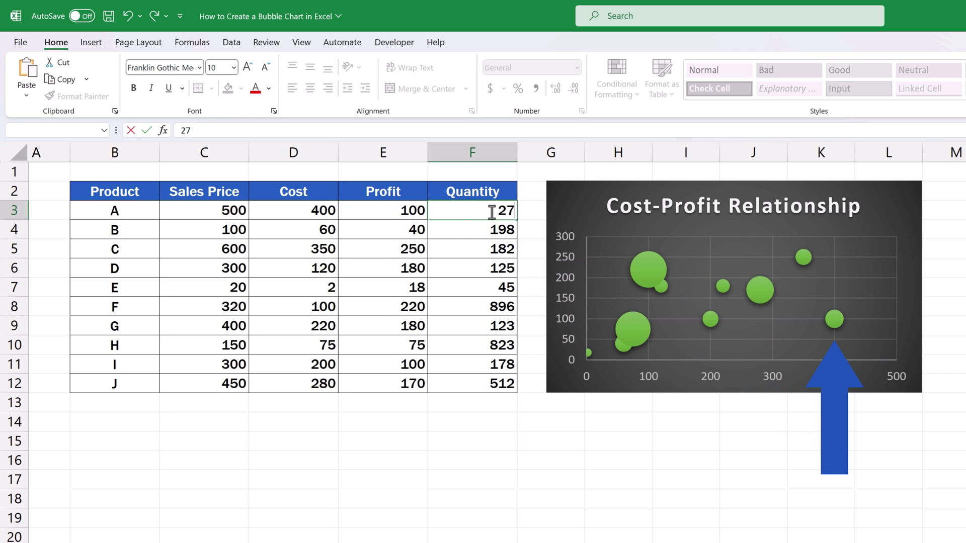
key("Return")
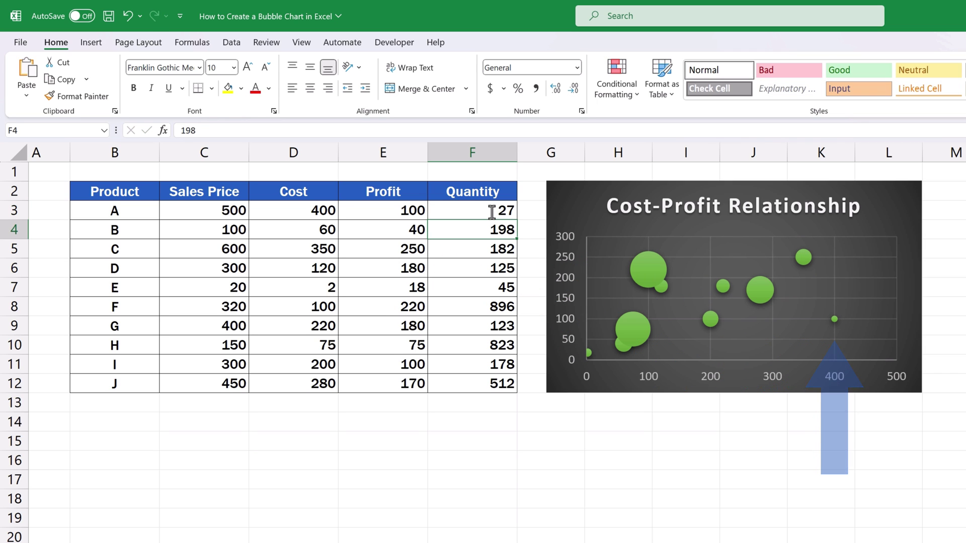